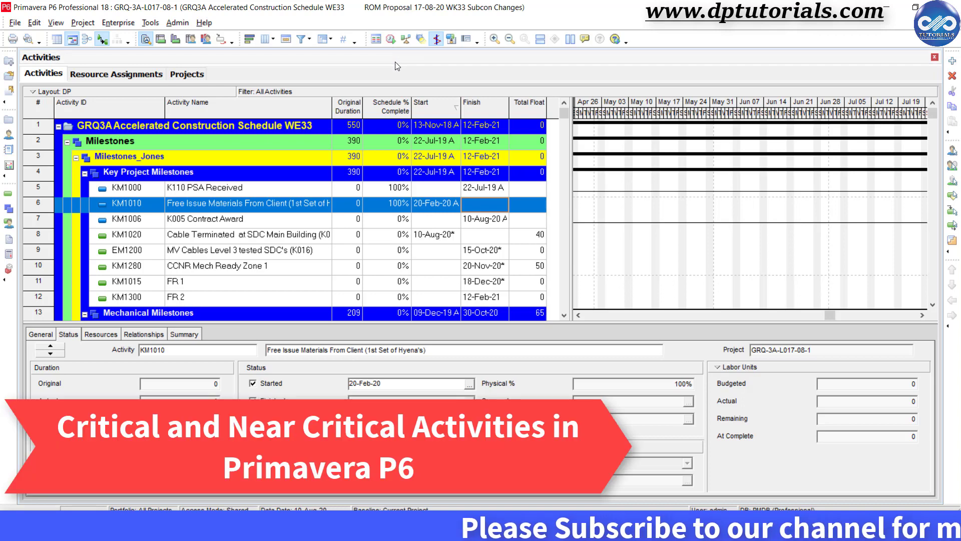
Review the project's scheduling options, then close without rescheduling.
key("Up")
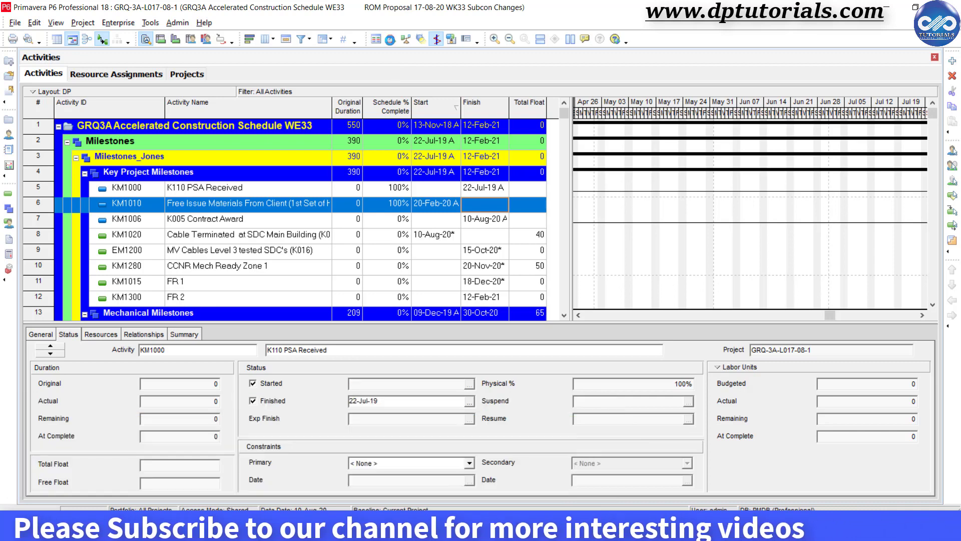
left_click(392, 39)
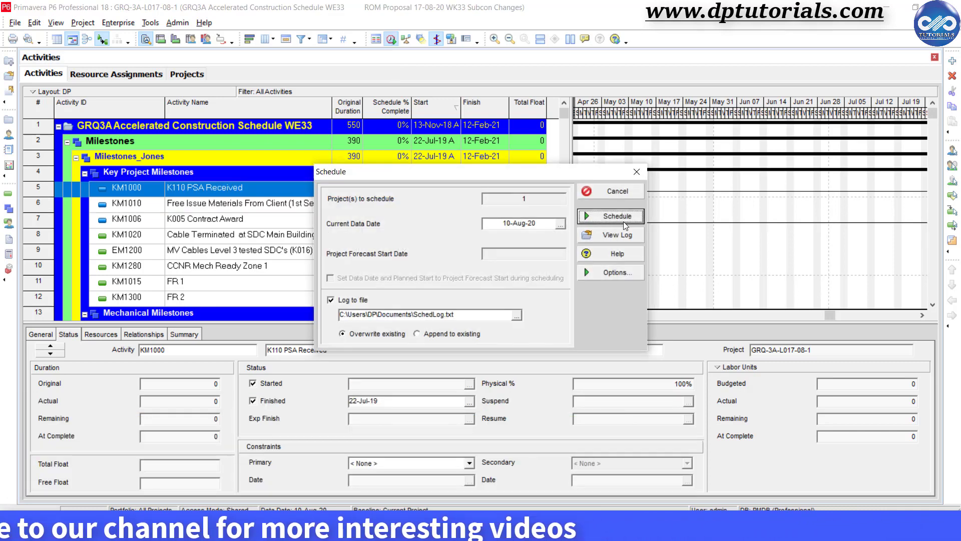
left_click(620, 273)
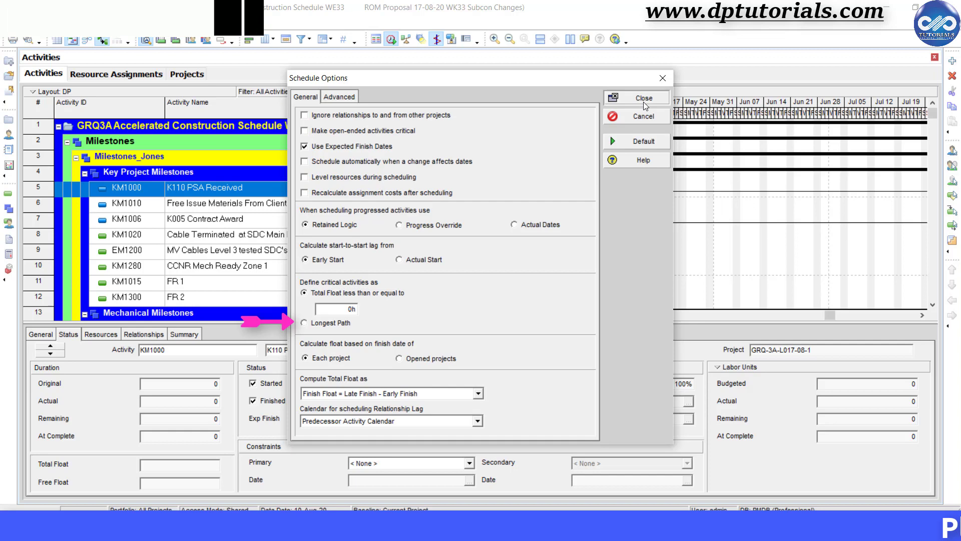
left_click(644, 100)
left_click(616, 194)
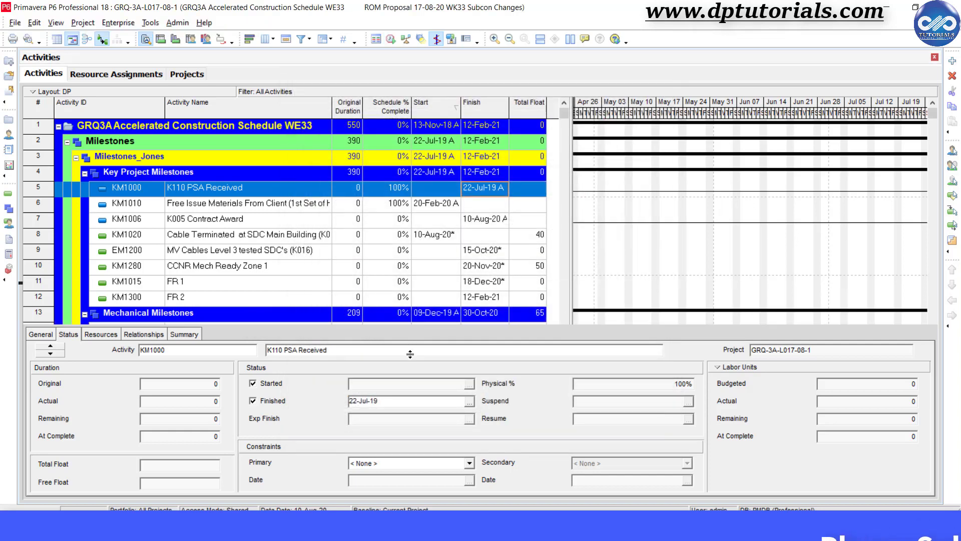
Enlarge the activity table, select milestone KM1300, and compress the Gantt timescale to months.
left_click_drag(410, 354, 410, 357)
left_click(43, 336)
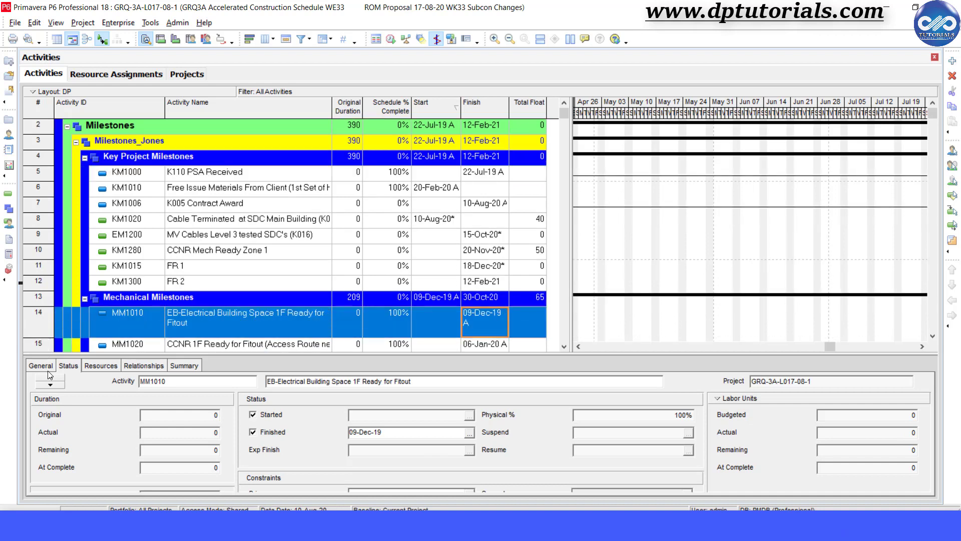
left_click(48, 369)
left_click(221, 284)
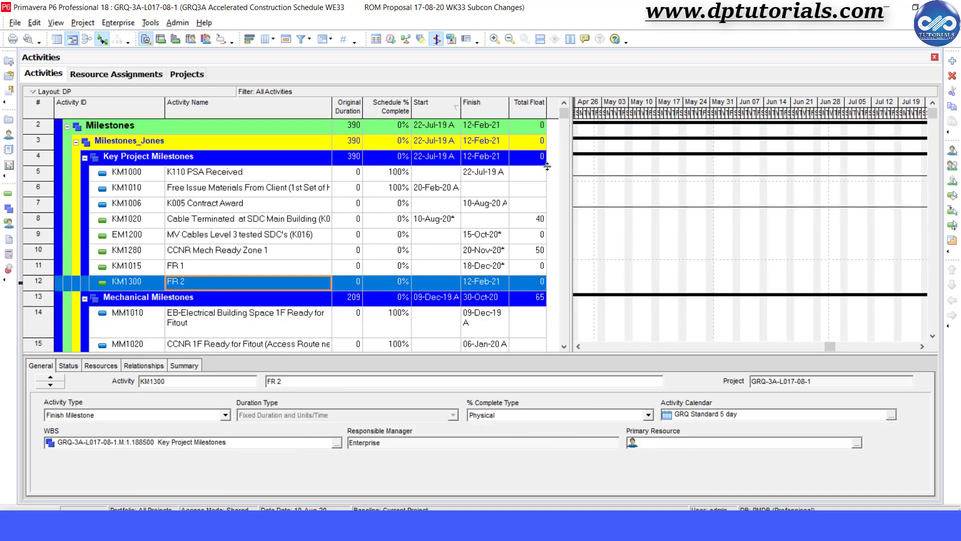
left_click_drag(566, 116, 550, 135)
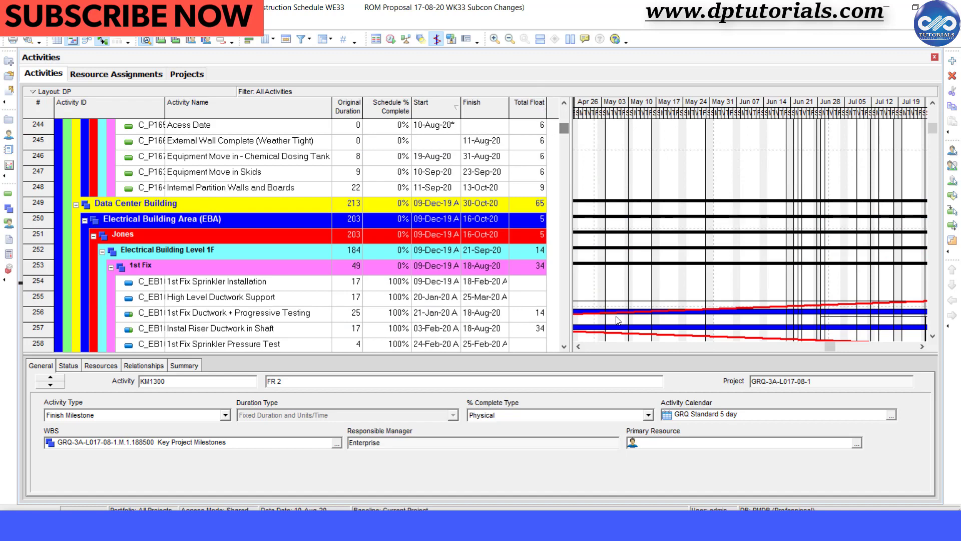
left_click_drag(675, 115, 622, 110)
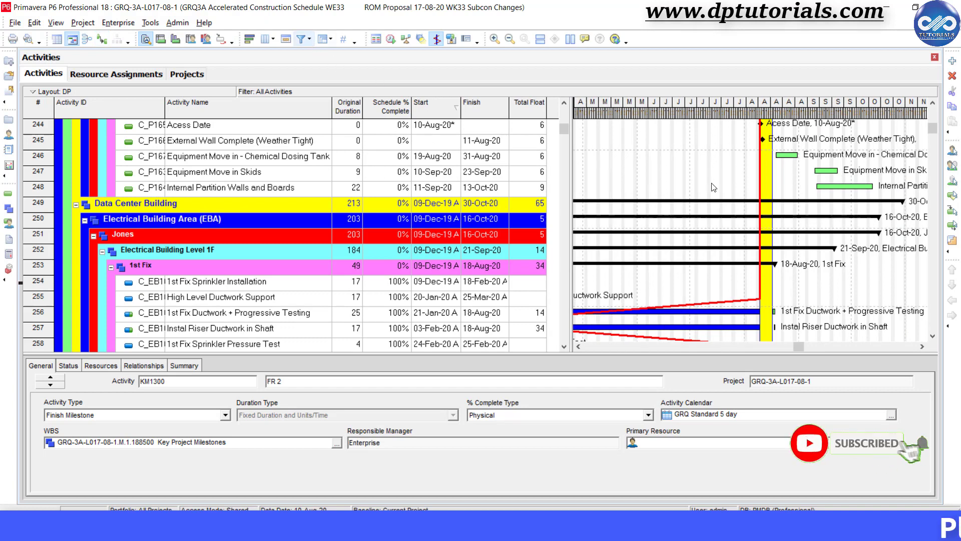
Create a new activity filter named 'Near Critical'.
left_click(773, 182)
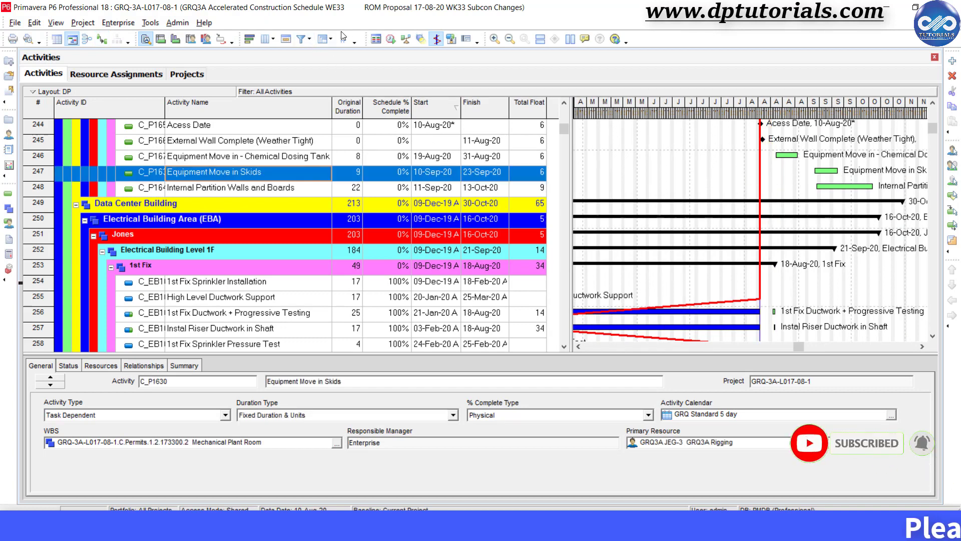
left_click(307, 43)
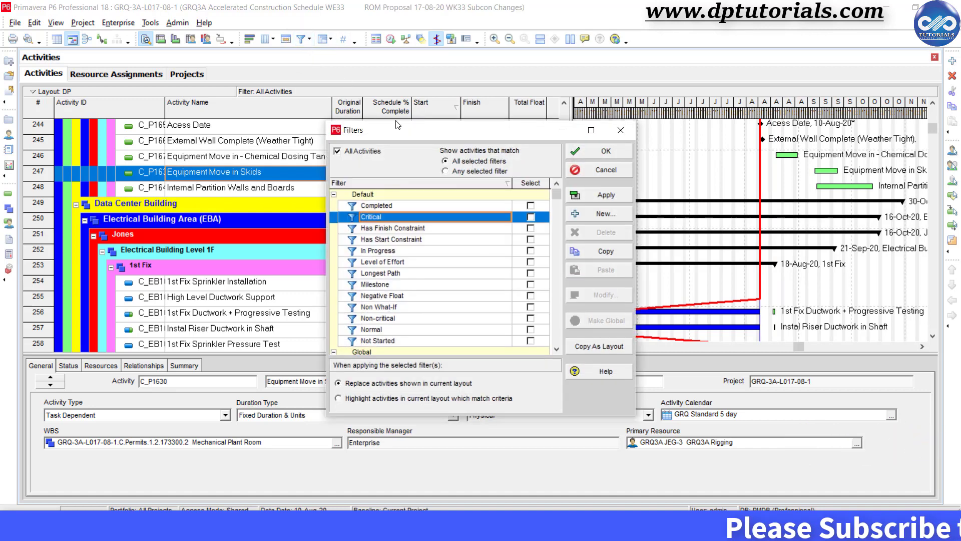
left_click(619, 216)
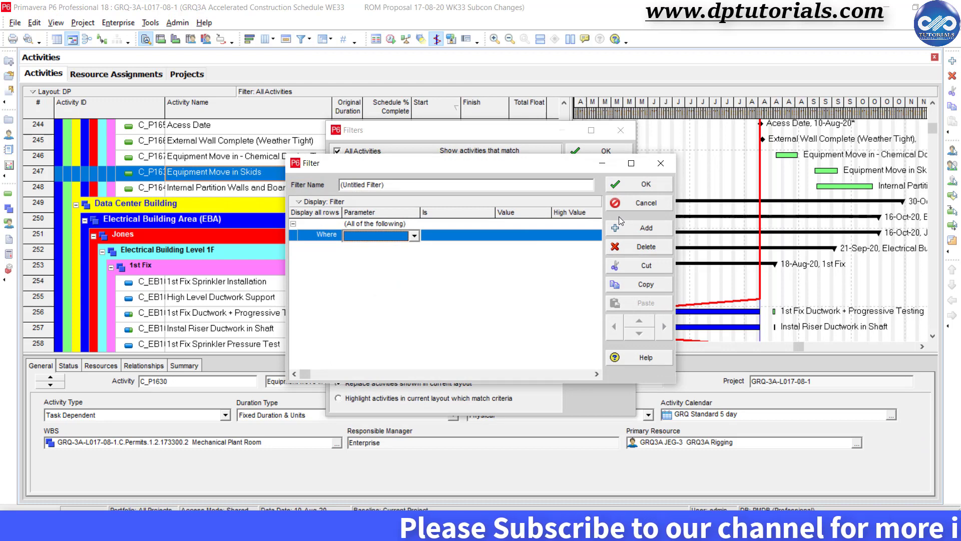
left_click_drag(384, 185, 337, 184)
type("Nea")
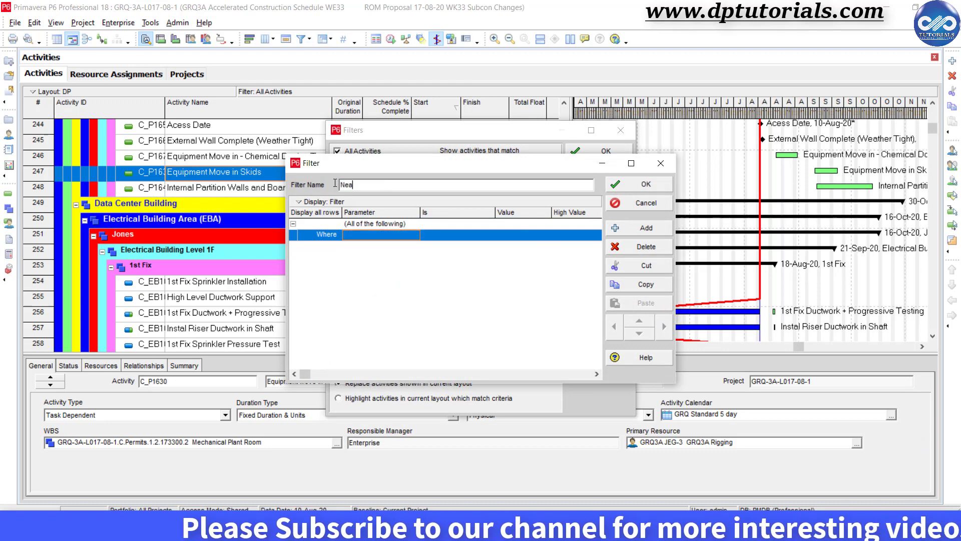
type("r Critical")
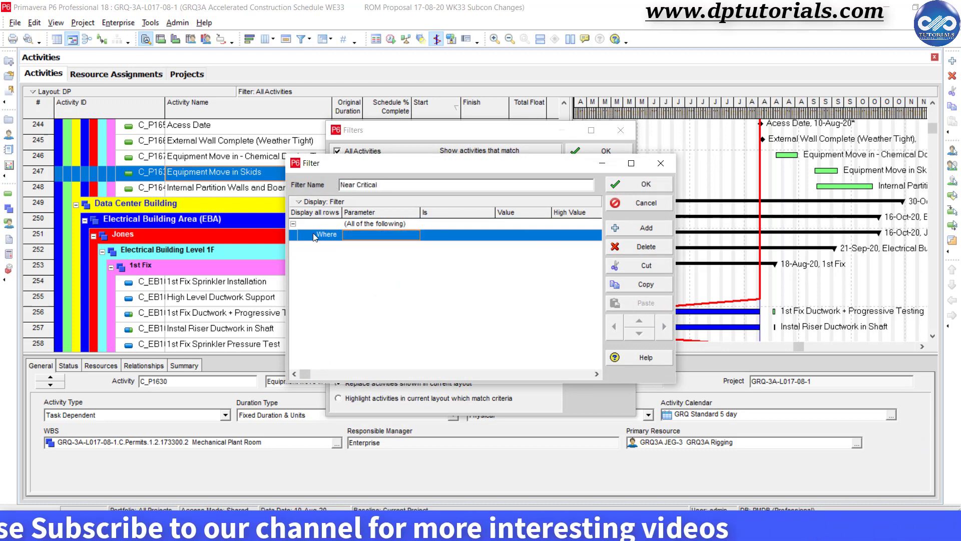
Set the filter's condition to Total Float is within range.
left_click(379, 236)
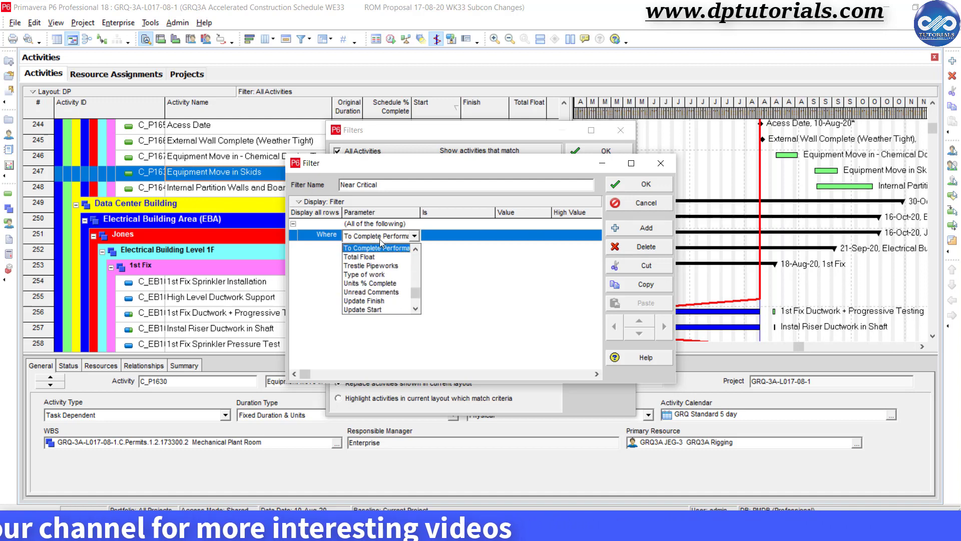
left_click(359, 256)
left_click(470, 239)
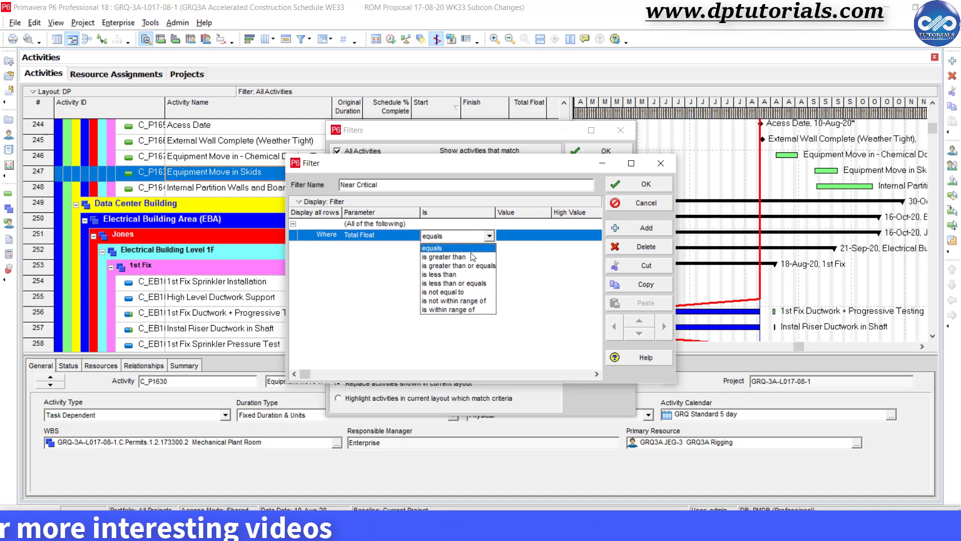
left_click(470, 310)
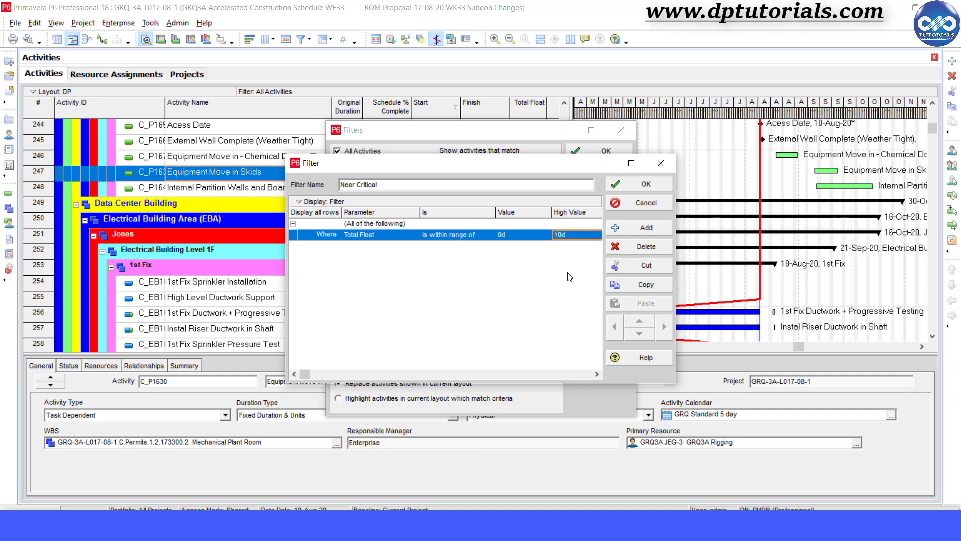
Save the Near Critical filter and scroll through the filtered activity list.
left_click(637, 185)
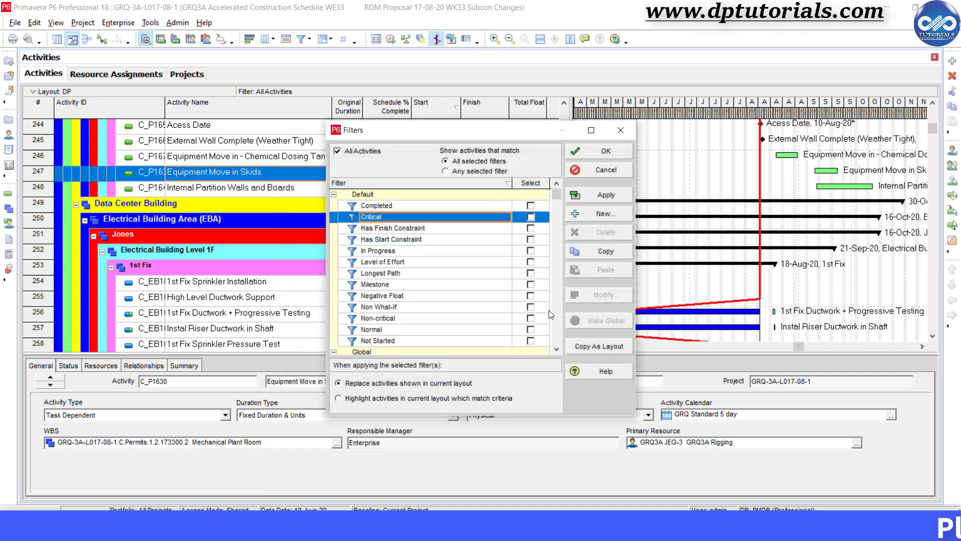
scroll(521, 300, "down", 5)
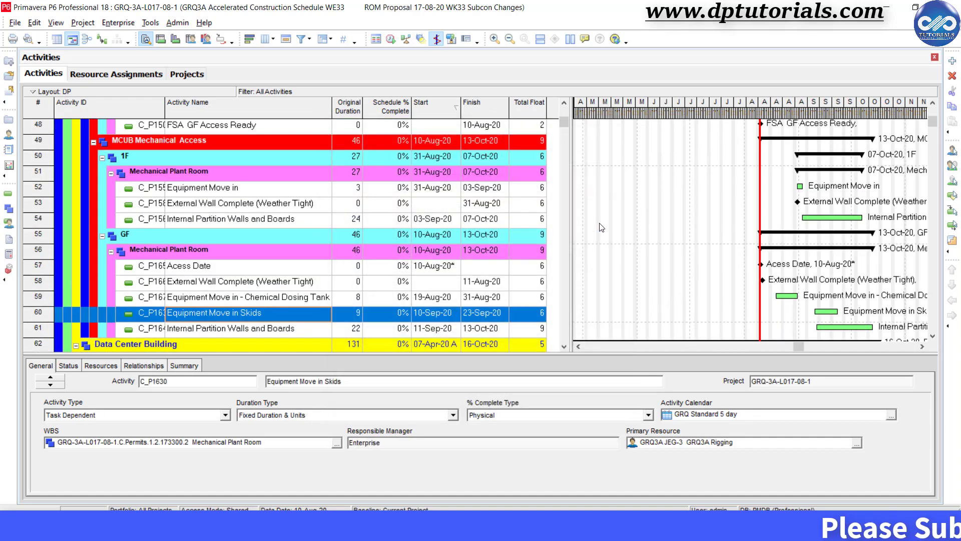
left_click_drag(564, 124, 571, 338)
In the Gantt Bars settings, add a new bar after Critical Remaining.
right_click(638, 197)
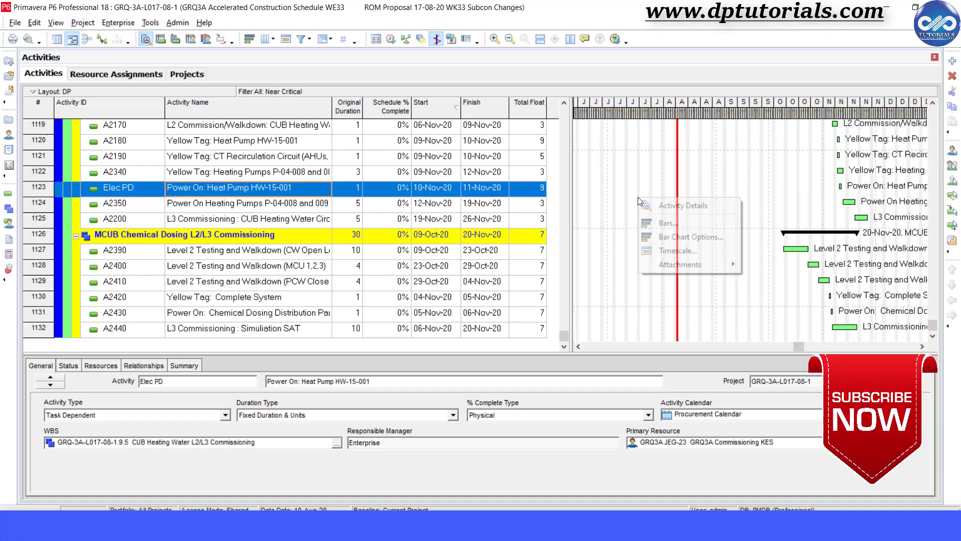
left_click(674, 224)
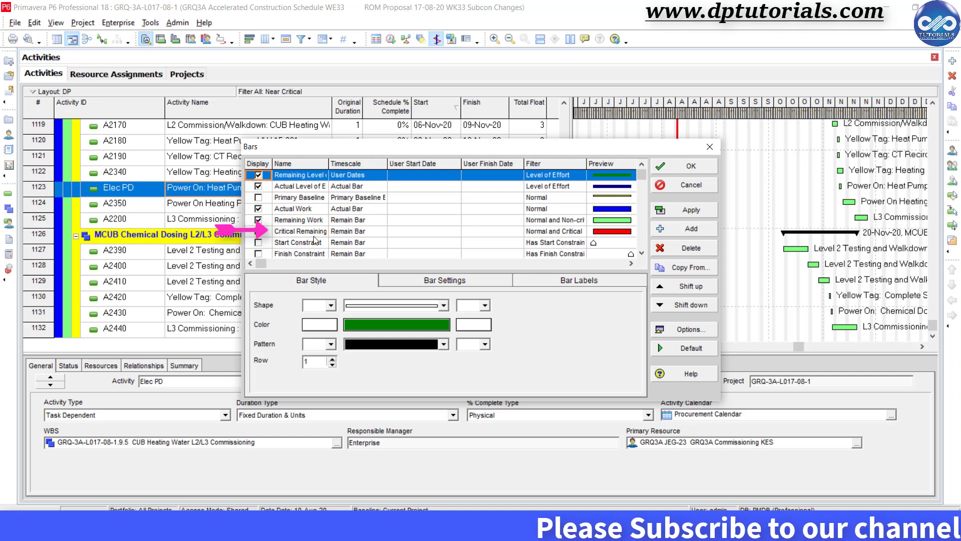
left_click(301, 231)
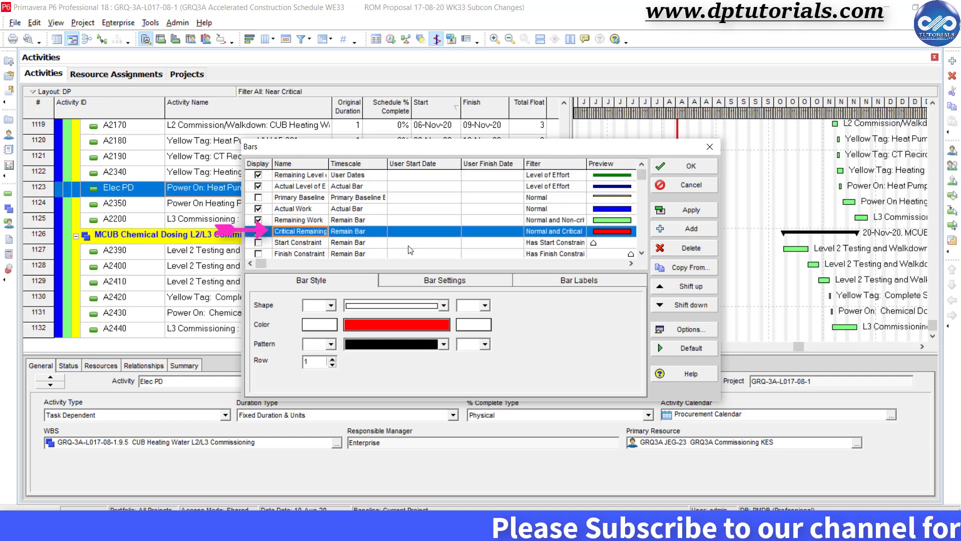
left_click(691, 228)
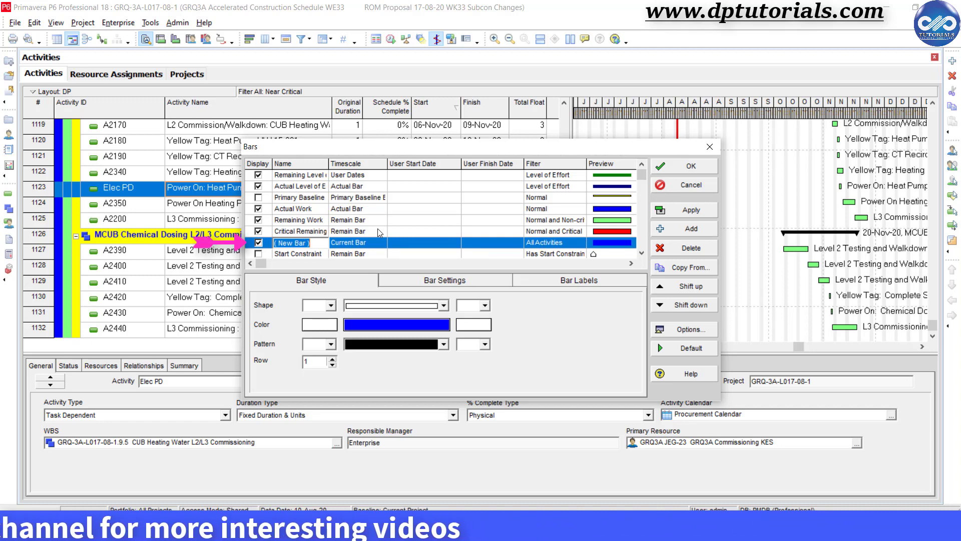
Name the new bar 'Near Critical'.
type("NEar")
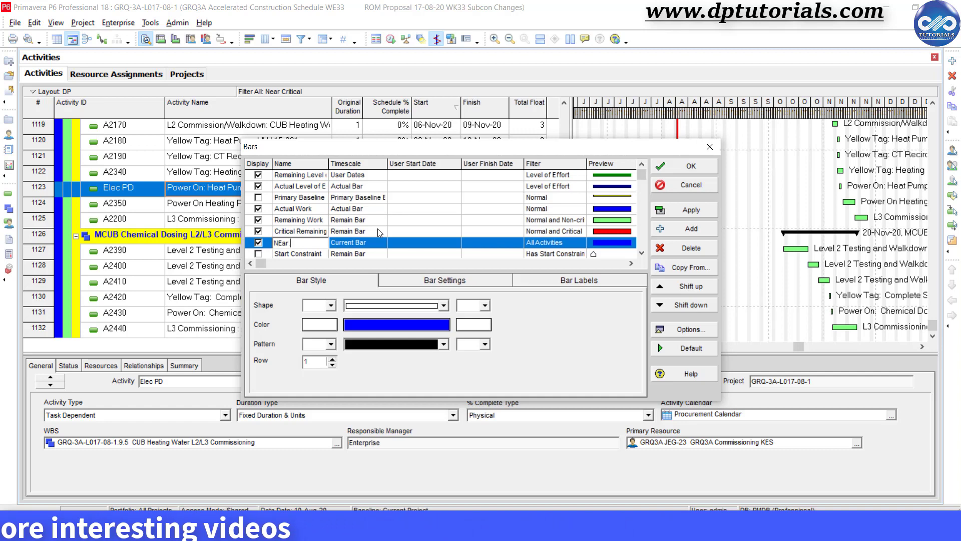
key("BackSpace")
key("BackSpace")
key("BackSpace")
key("BackSpace")
type("ear Critical")
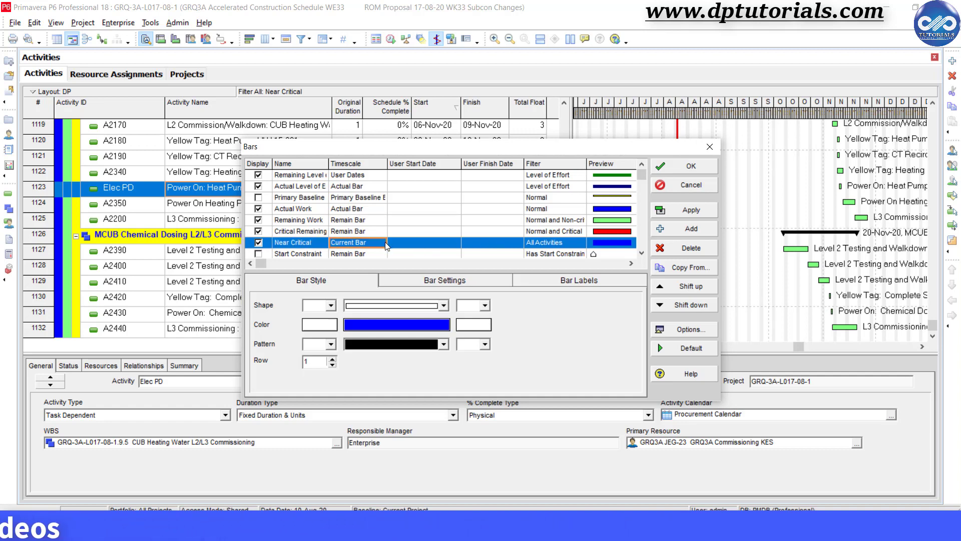
left_click(384, 244)
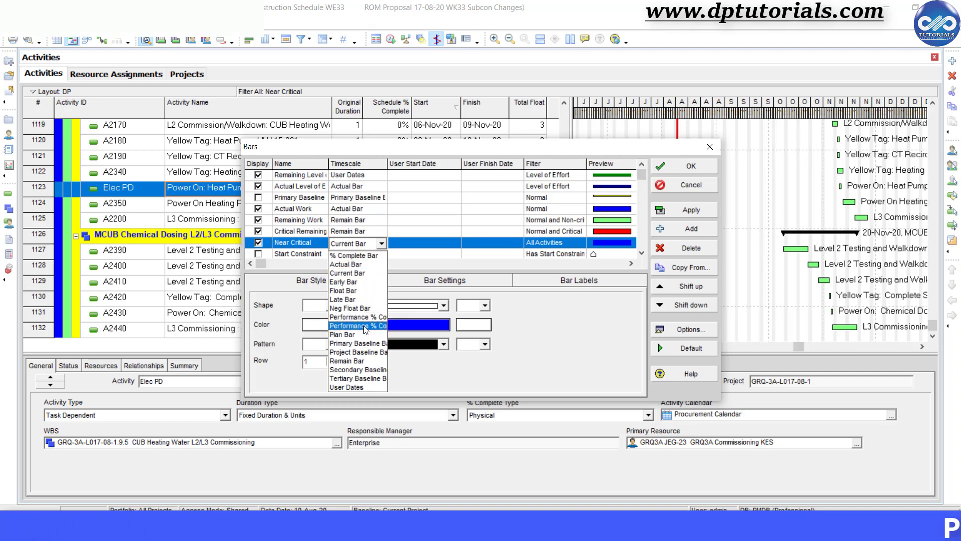
Draw the bar on the Remaining Bar timescale and limit it to the Near Critical filter.
left_click(367, 362)
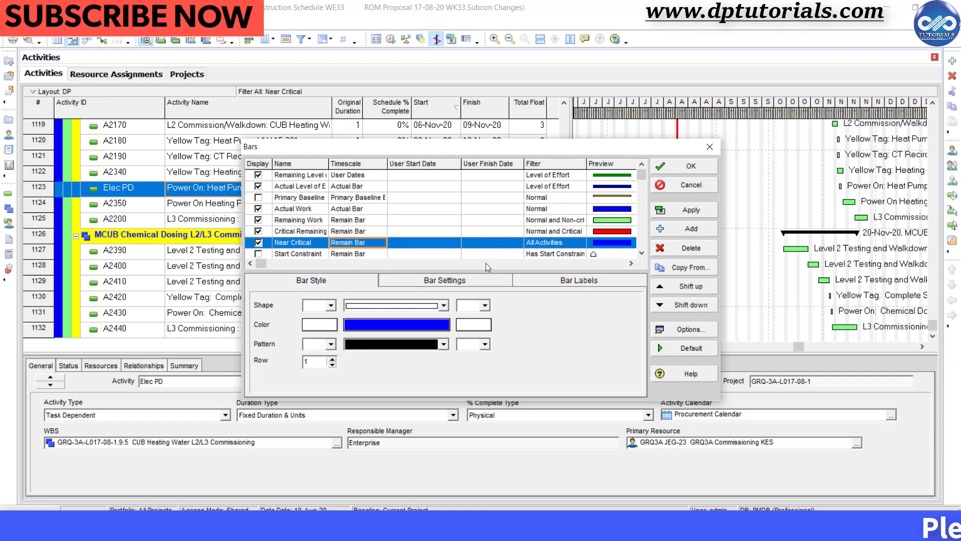
left_click(580, 242)
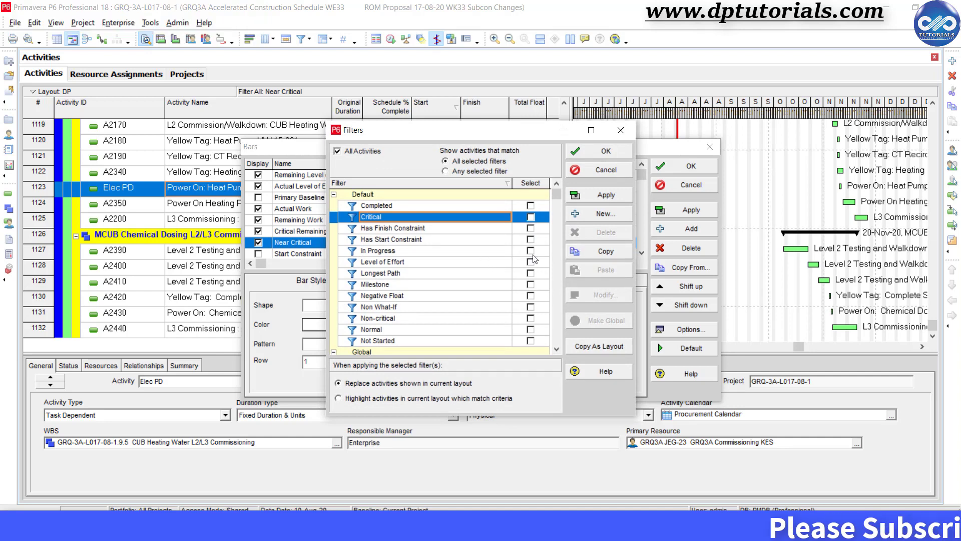
left_click(531, 330)
scroll(541, 301, "down", 10)
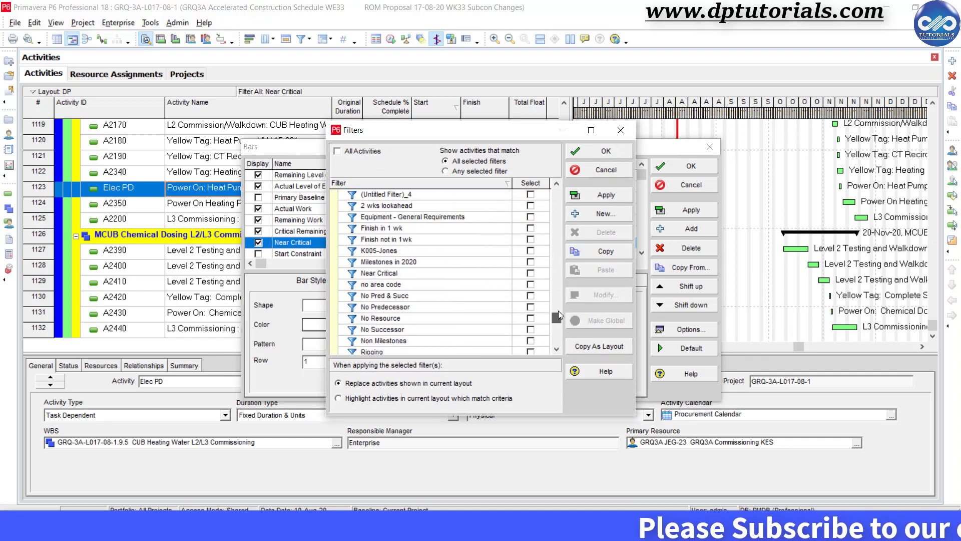
left_click(530, 306)
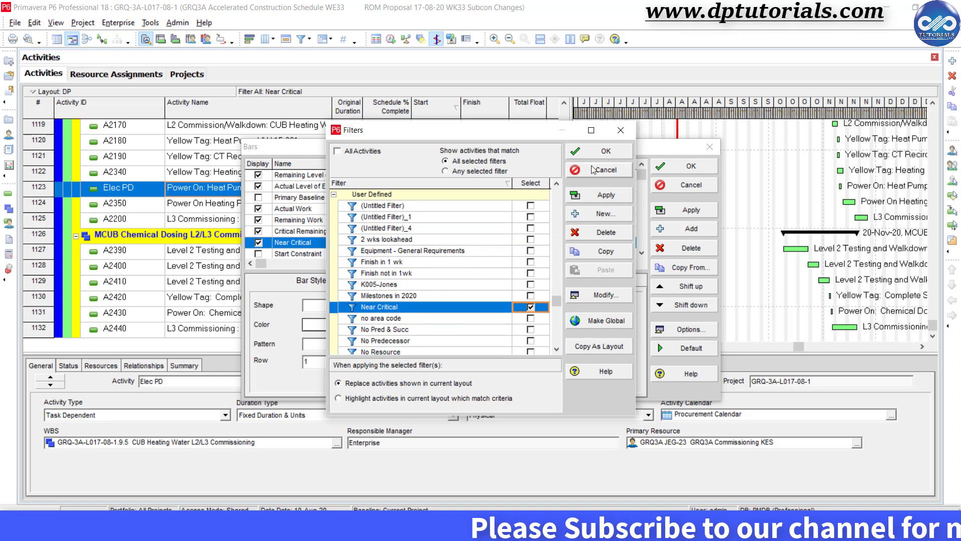
left_click(605, 151)
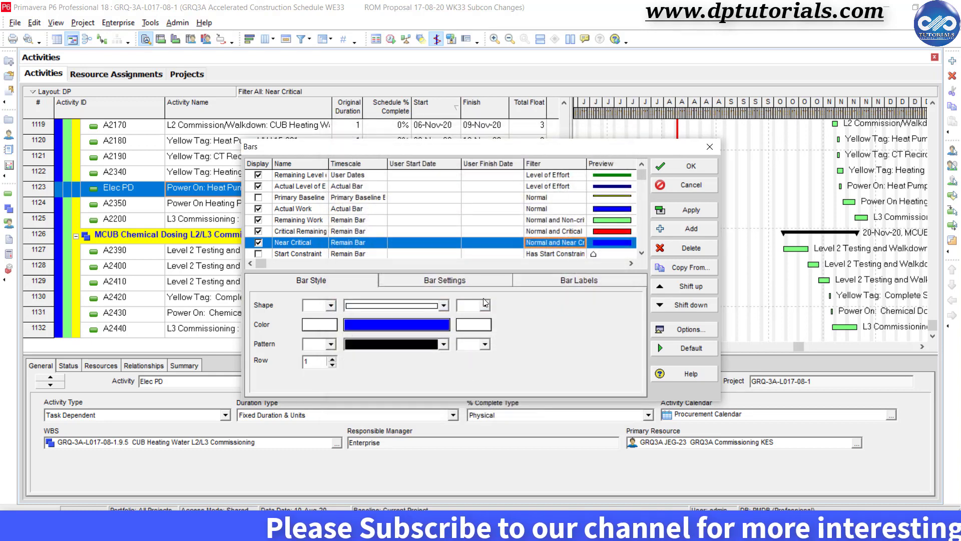
Color the Near Critical bar orange with a solid fill and apply the bar settings.
left_click(434, 325)
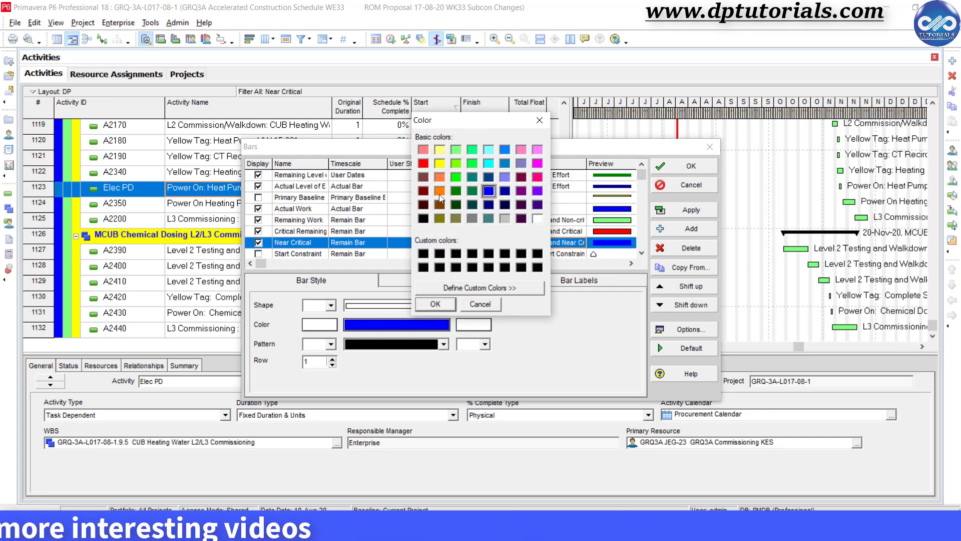
left_click(436, 305)
left_click(443, 345)
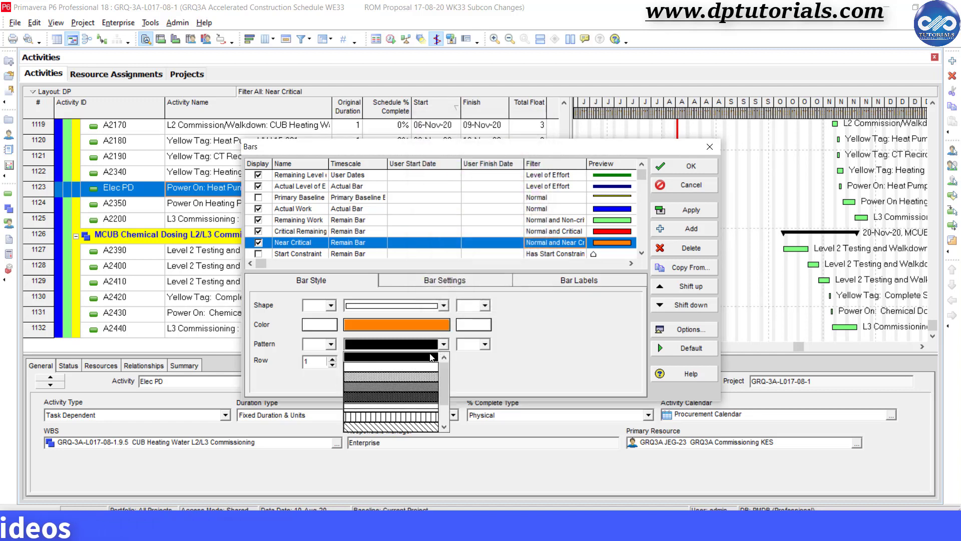
left_click(404, 358)
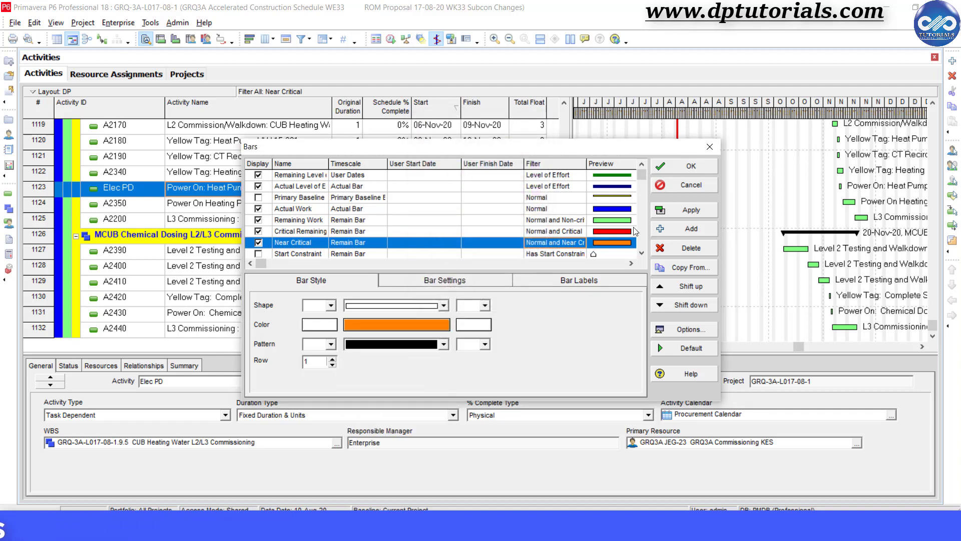
left_click(691, 166)
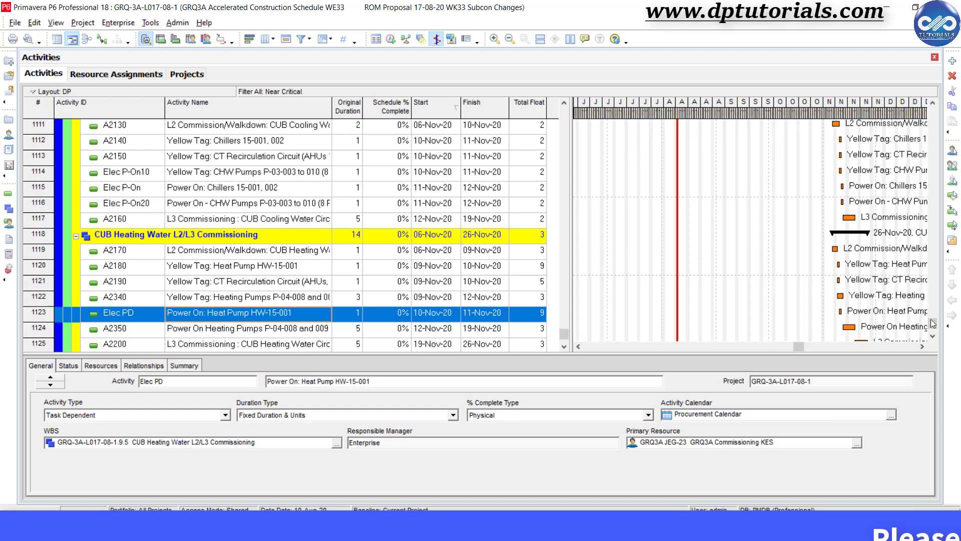
Scroll through the Gantt chart comparing red critical bars with orange near-critical bars.
left_click_drag(933, 326, 930, 281)
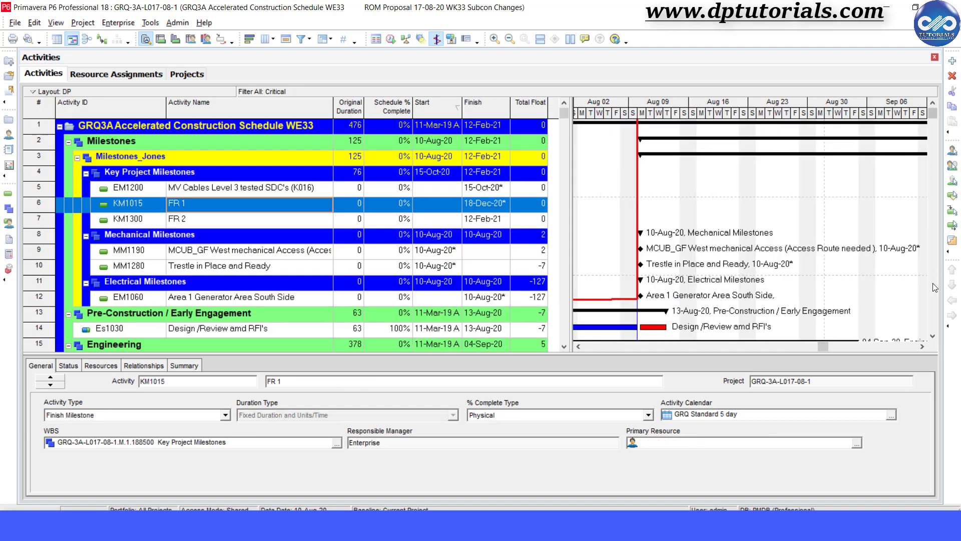
scroll(934, 338, "down", 8)
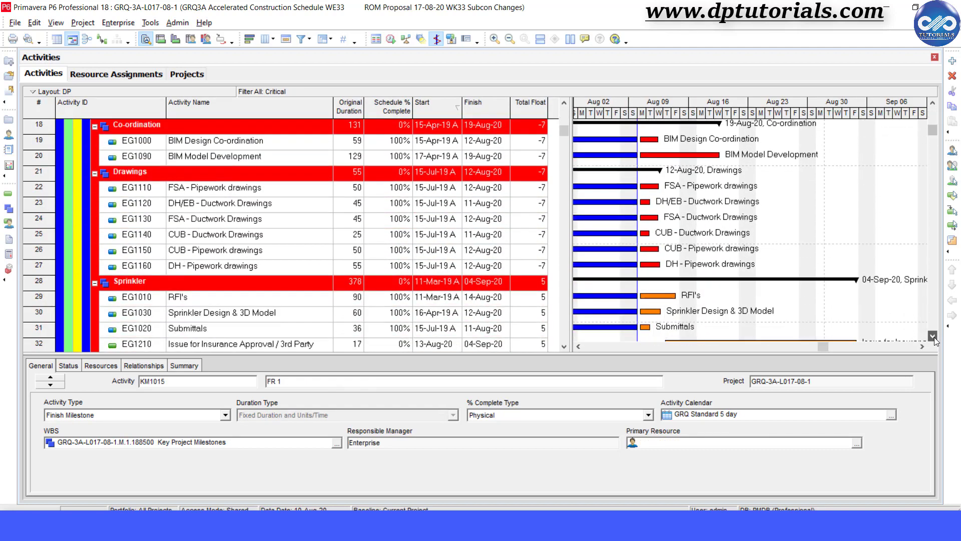
scroll(673, 293, "up", 3)
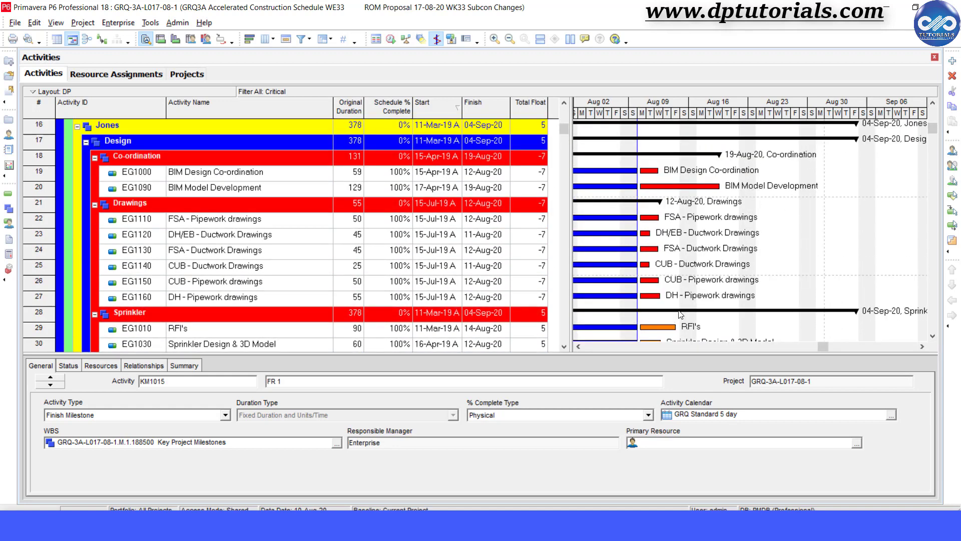
scroll(935, 338, "down", 2)
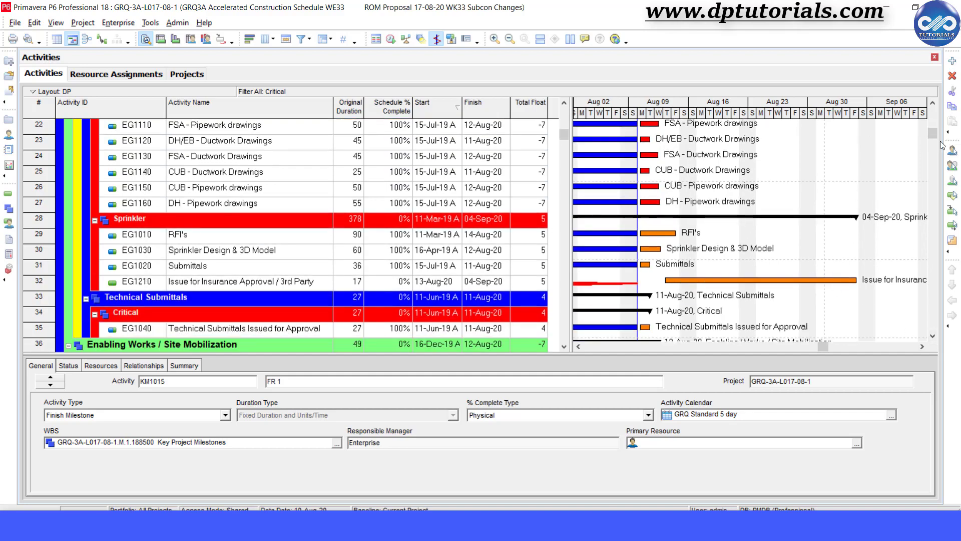
left_click_drag(938, 136, 934, 223)
scroll(933, 214, "up", 1)
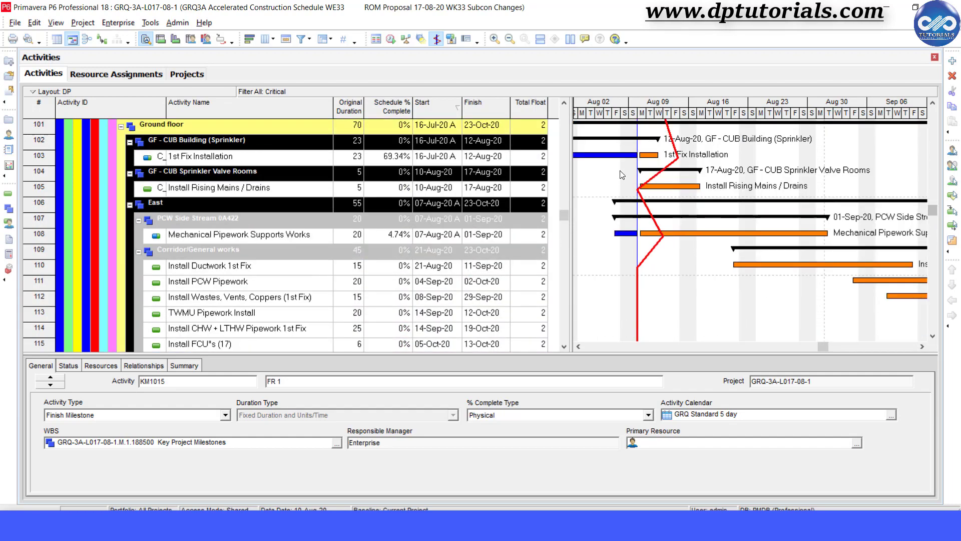